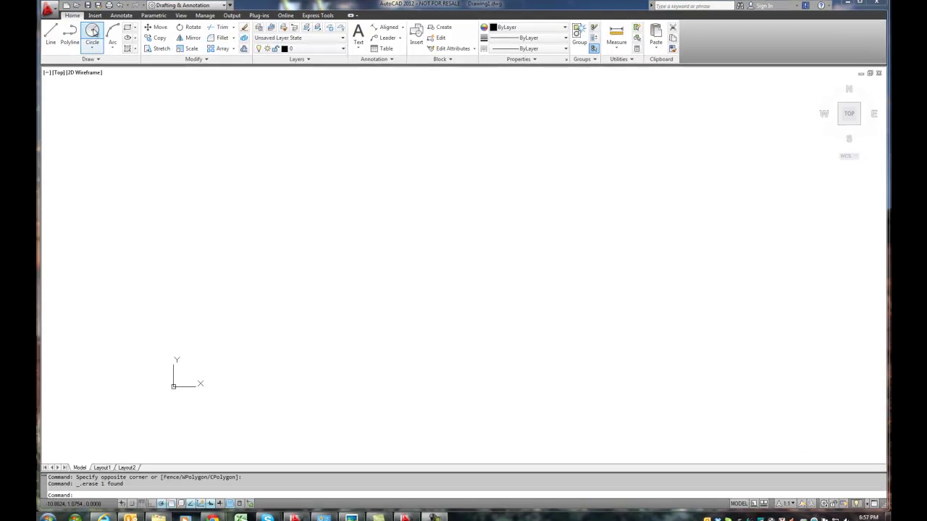
Step: Draw a circle of radius 1 in the lower-left part of the drawing
click(92, 31)
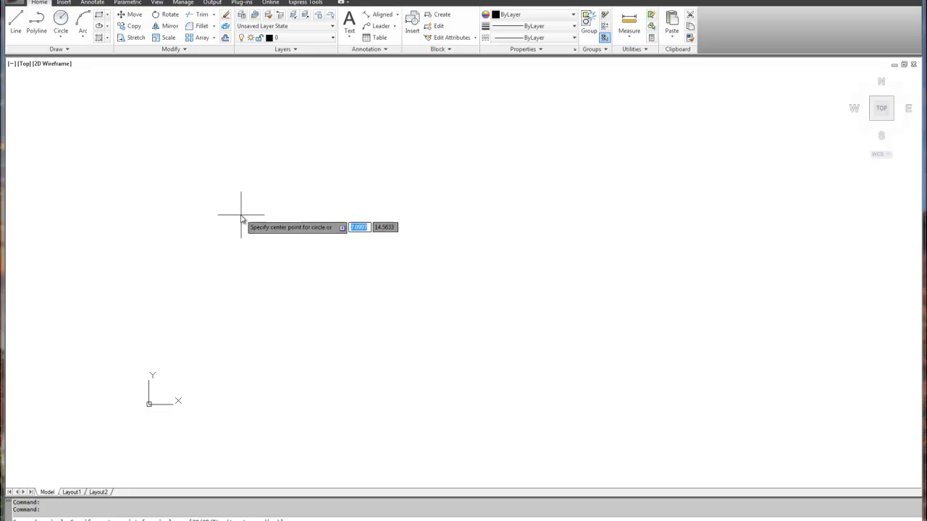
click(220, 252)
text(1)
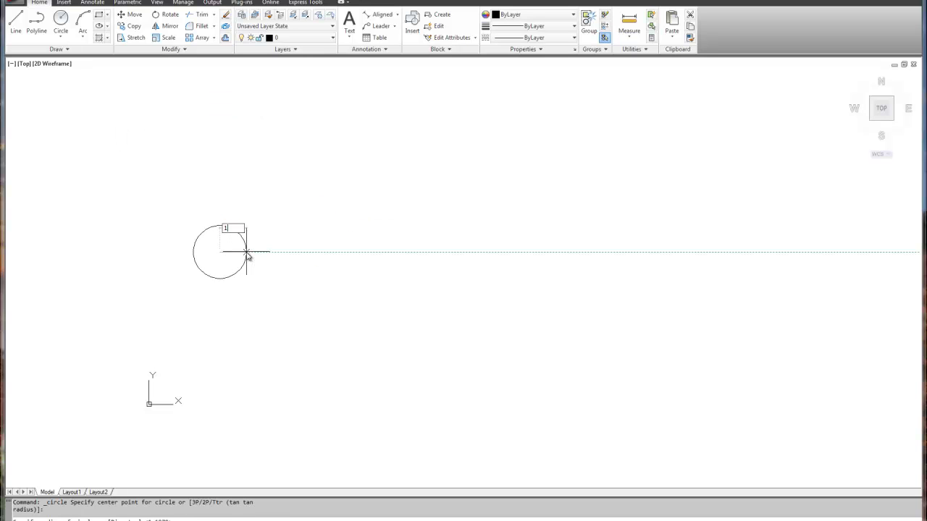
key(Return)
scroll(249, 197, up, 2)
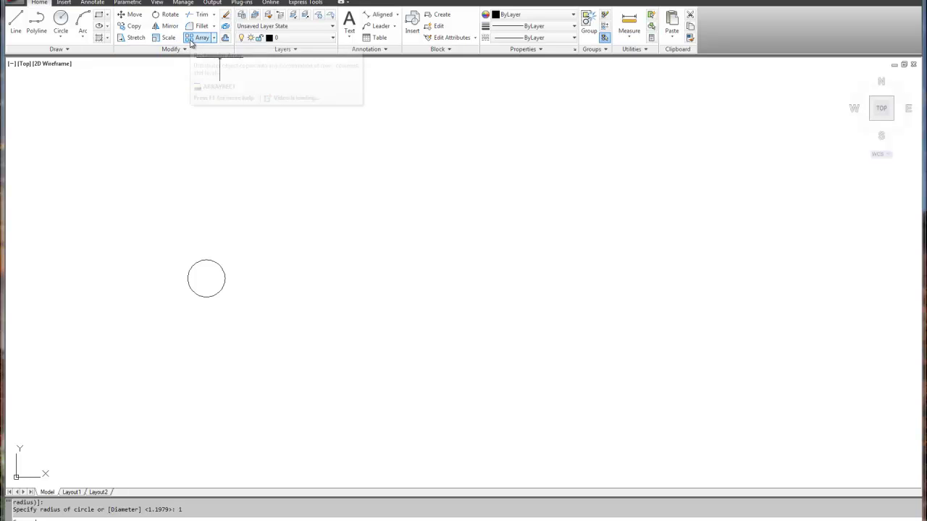
Step: Start a rectangular array of the circle, stretching it to three columns by two rows
click(214, 38)
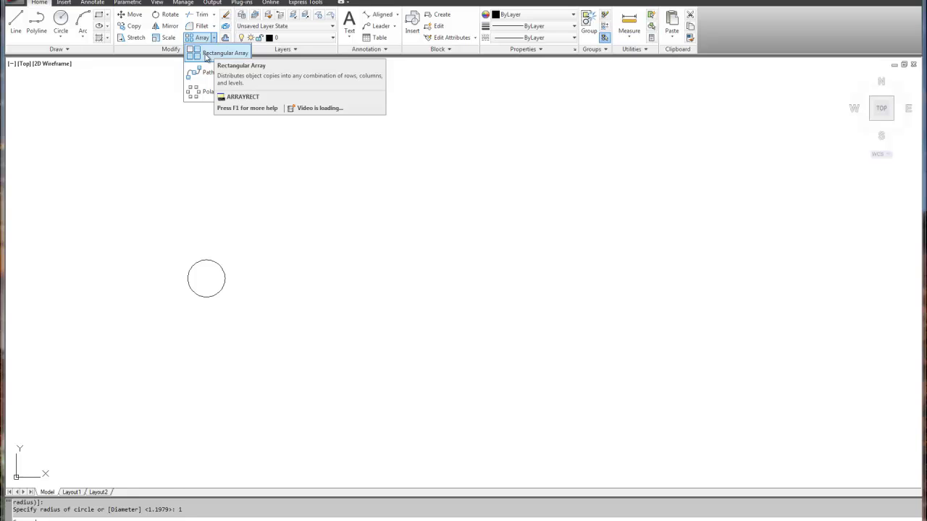
click(206, 57)
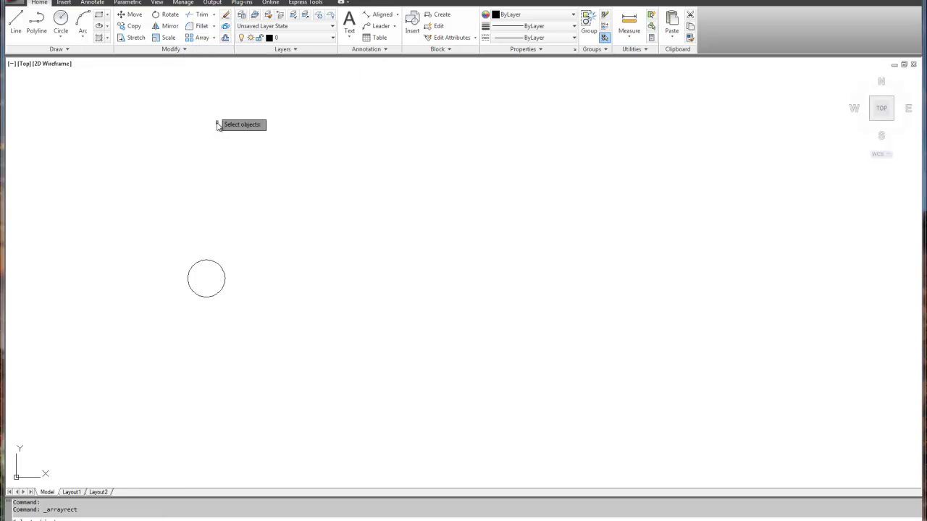
click(220, 267)
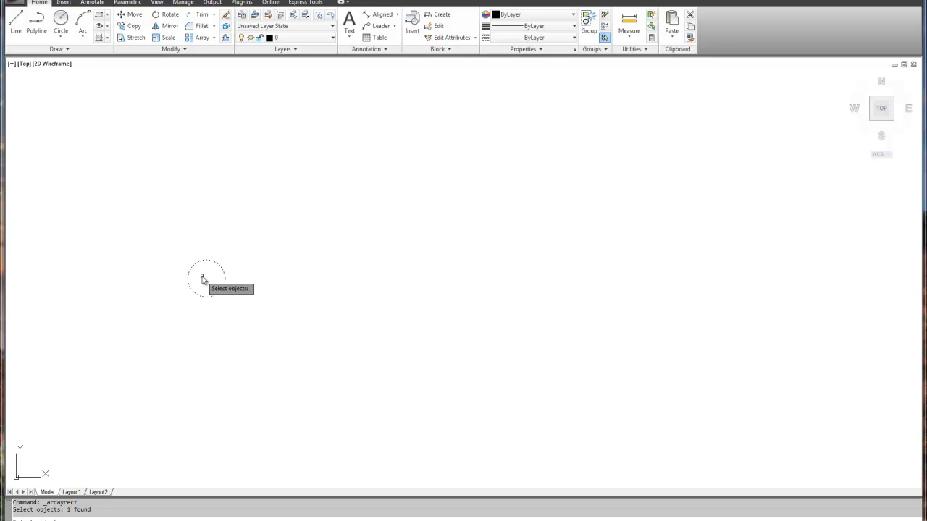
key(Return)
click(206, 282)
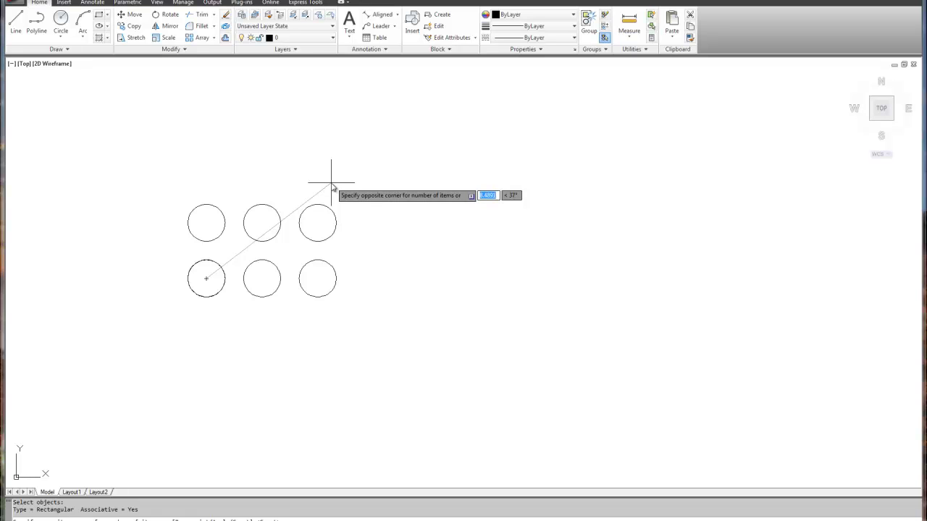
click(332, 183)
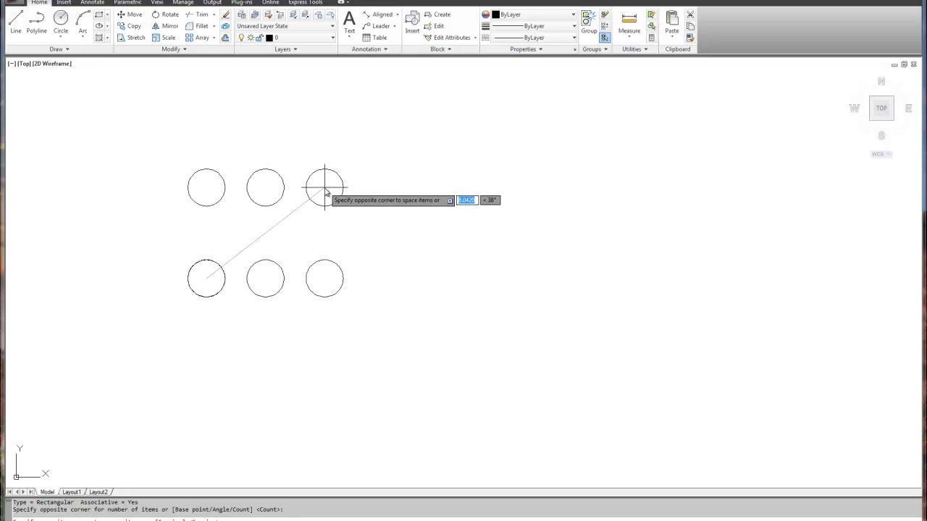
click(325, 190)
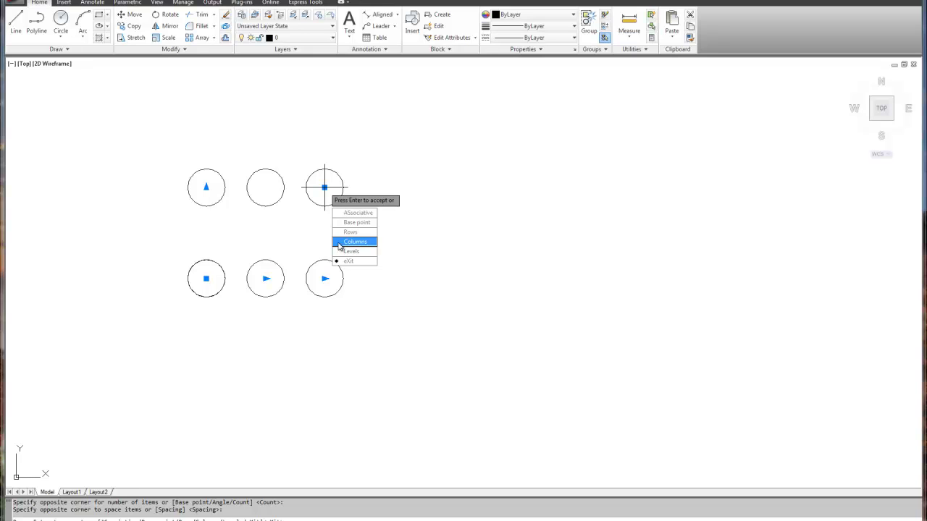
Step: Change the array to 4 rows with 2.5 spacing between rows
click(358, 231)
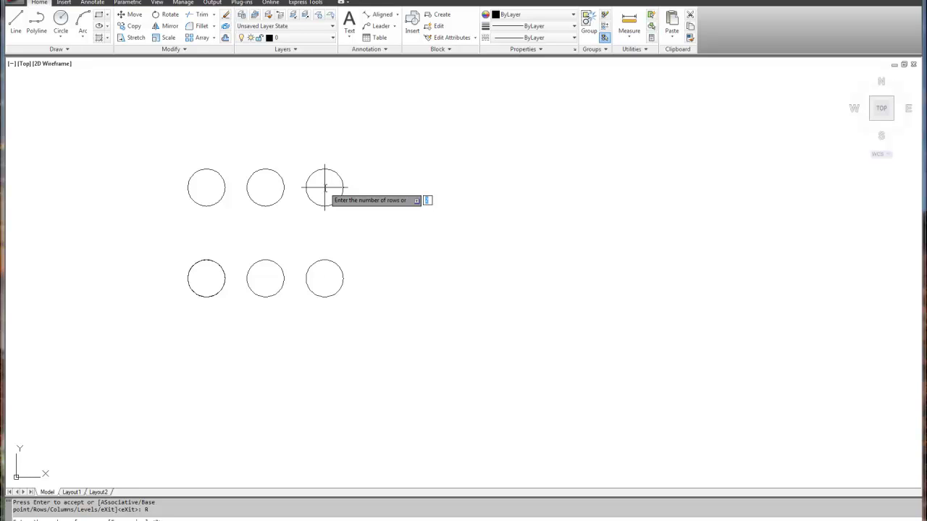
text(4)
key(Return)
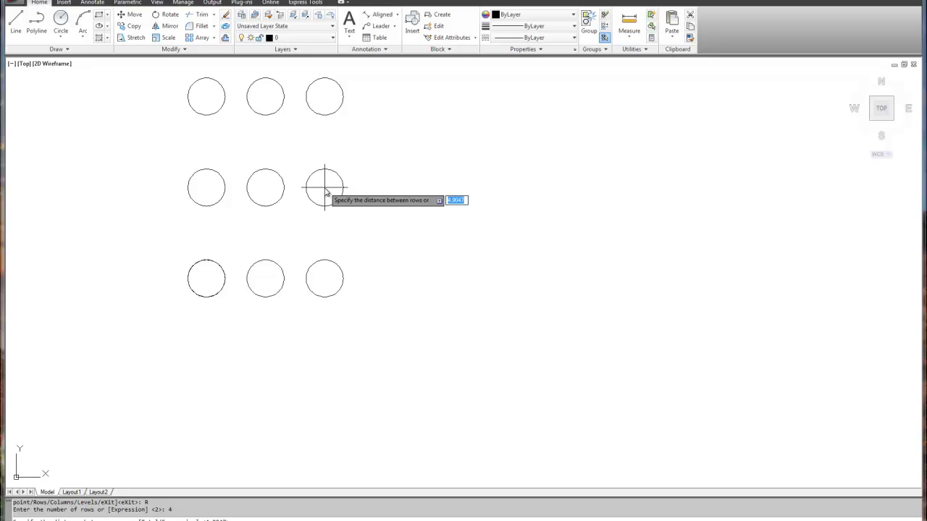
text(3.0)
key(BackSpace)
key(BackSpace)
key(BackSpace)
text(2.5)
key(Return)
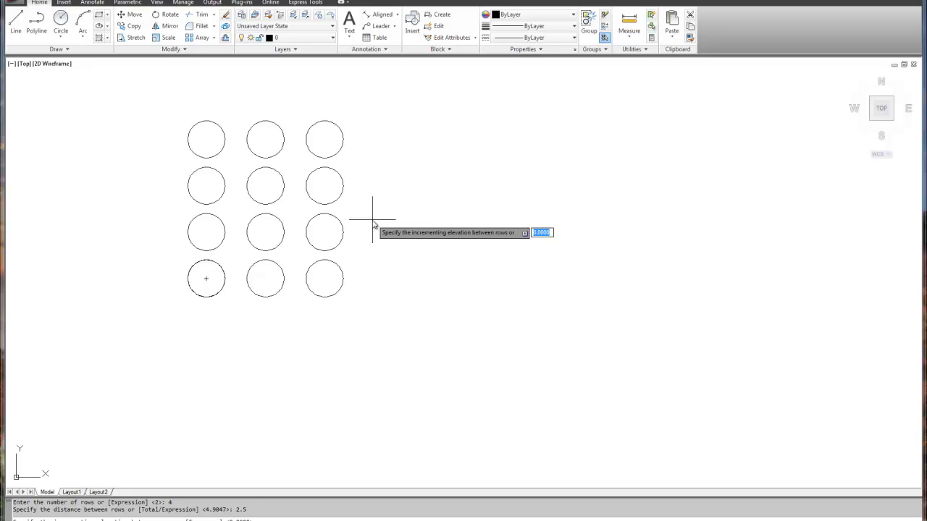
Step: Keep row elevation 0, set 4 columns at 2.50 spacing, and finish the array
key(Return)
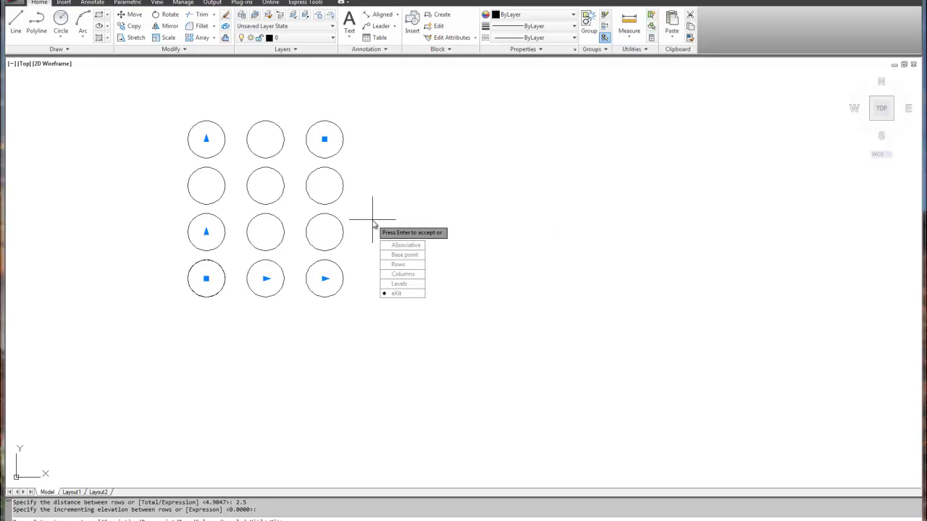
click(393, 274)
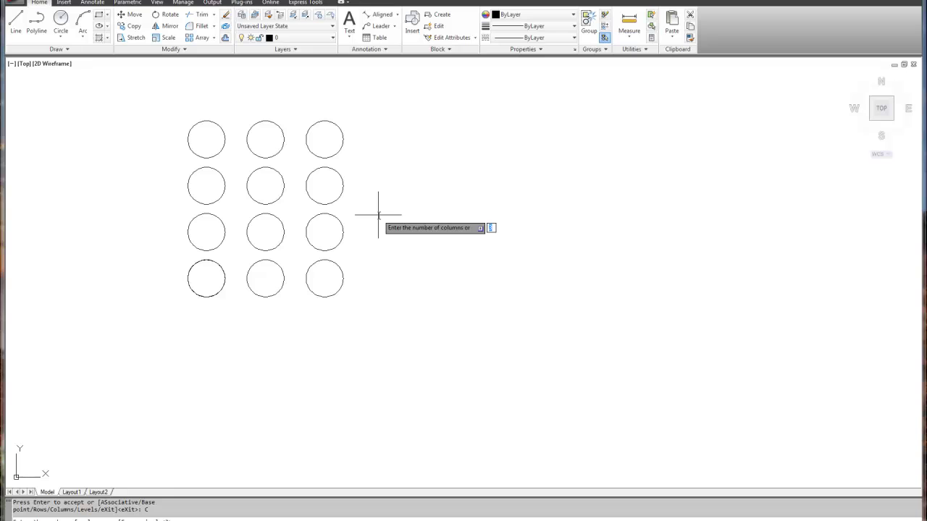
text(4)
key(Return)
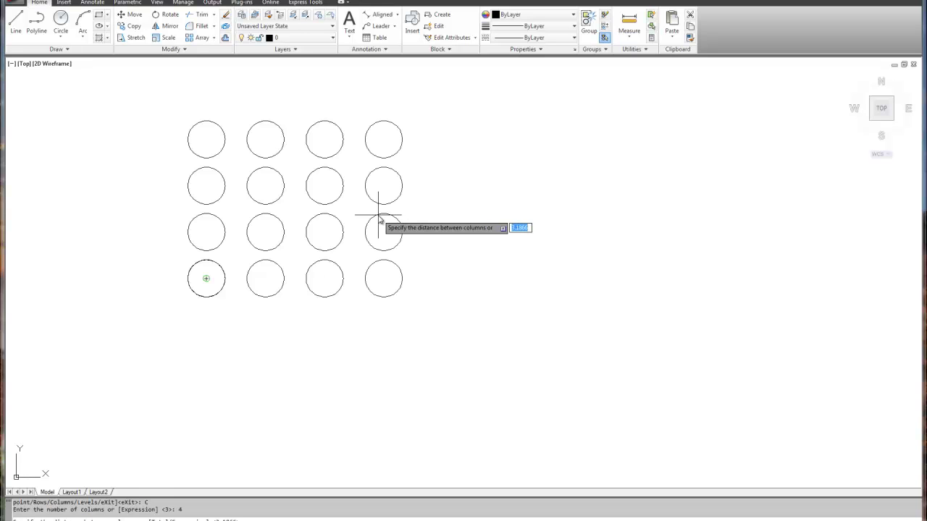
text(2.50)
key(Return)
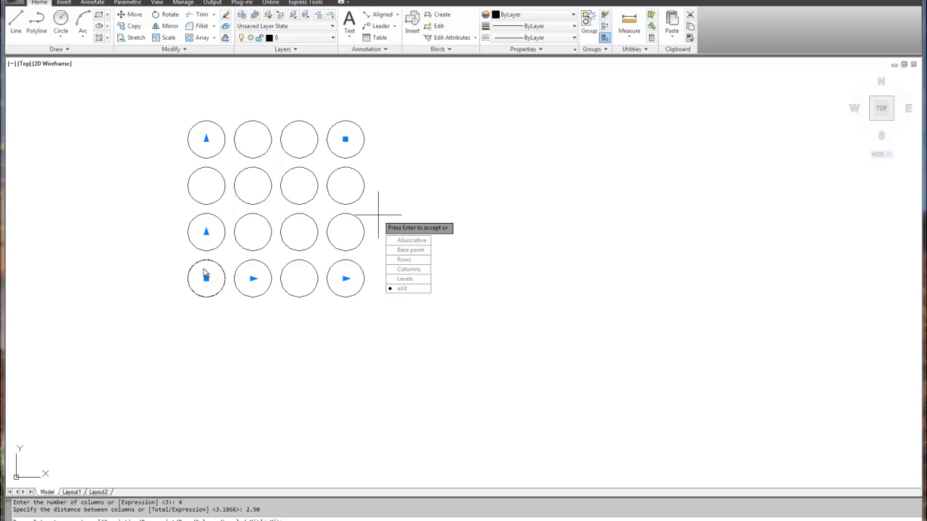
click(409, 289)
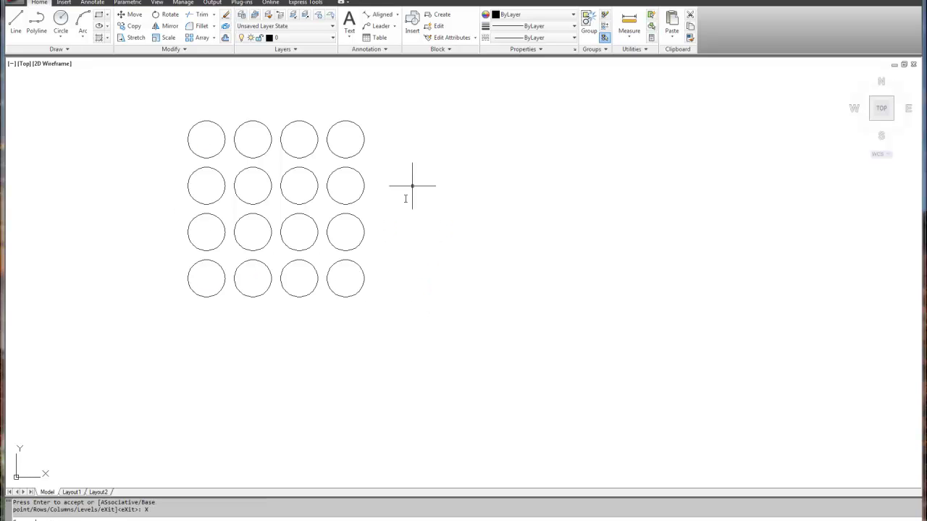
Step: Add 2.5000 aligned dimensions between bottom-row circle centres and between left-column circle centres
click(376, 14)
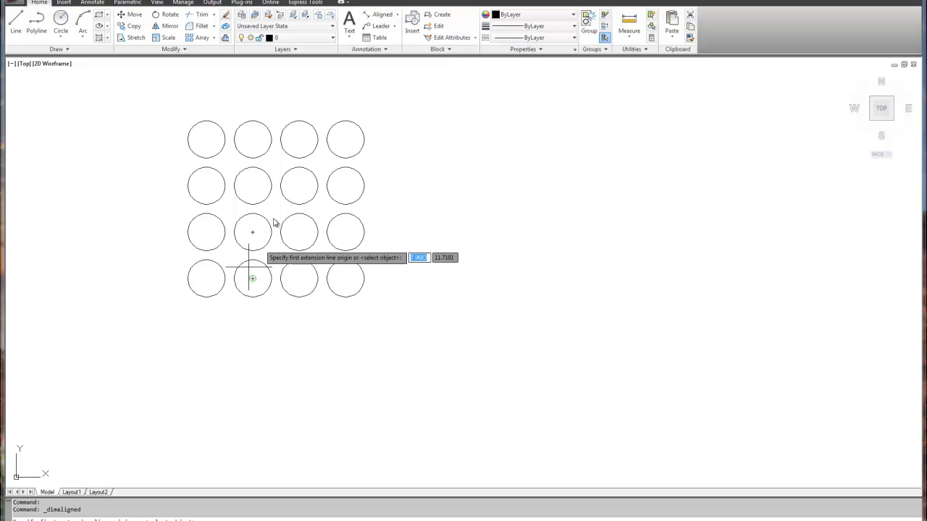
click(205, 277)
click(252, 283)
click(246, 328)
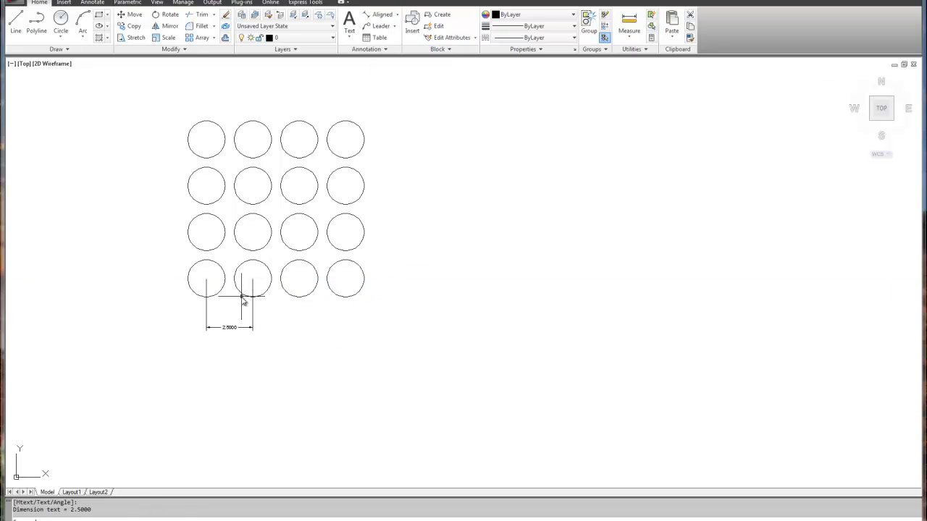
right_click(206, 278)
click(217, 278)
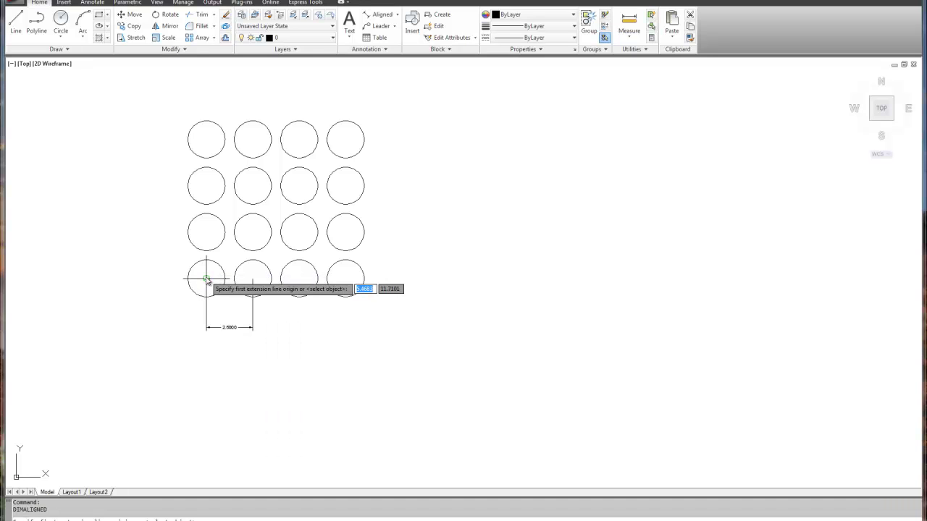
click(206, 231)
click(206, 186)
click(160, 199)
scroll(281, 296, up, 1)
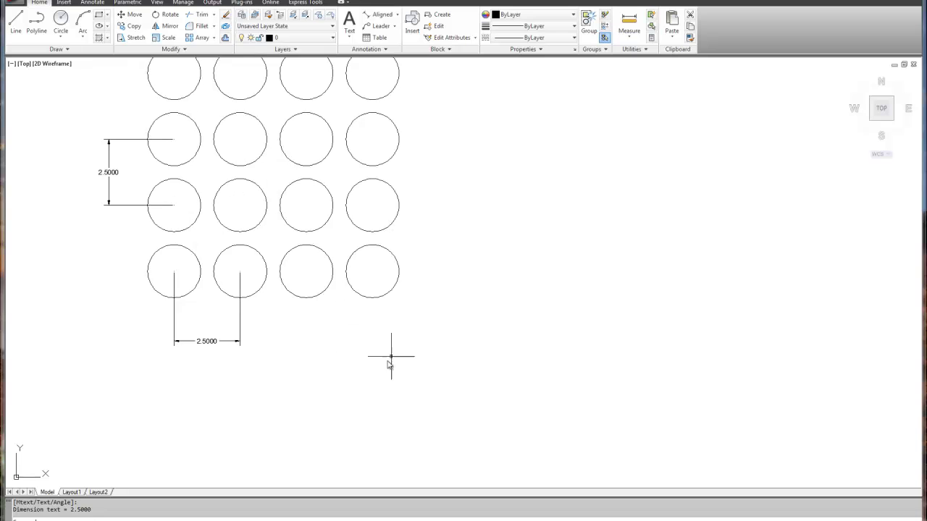
scroll(445, 316, down, 1)
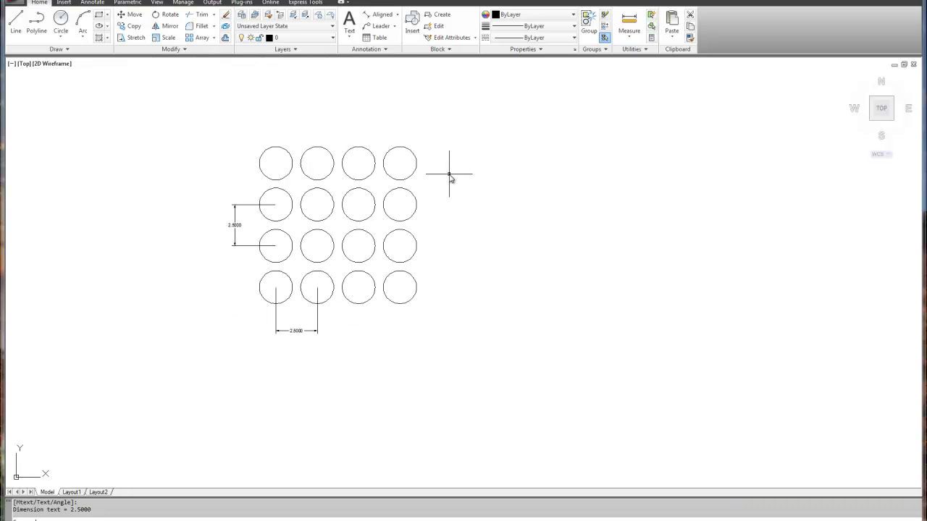
scroll(536, 205, up, 1)
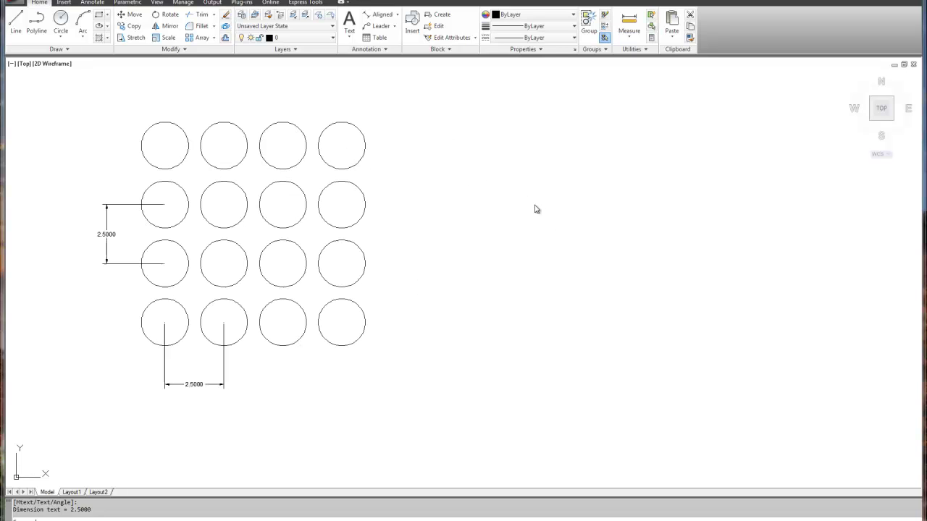
Step: Draw a radius-1 circle to the right of the grid
click(66, 34)
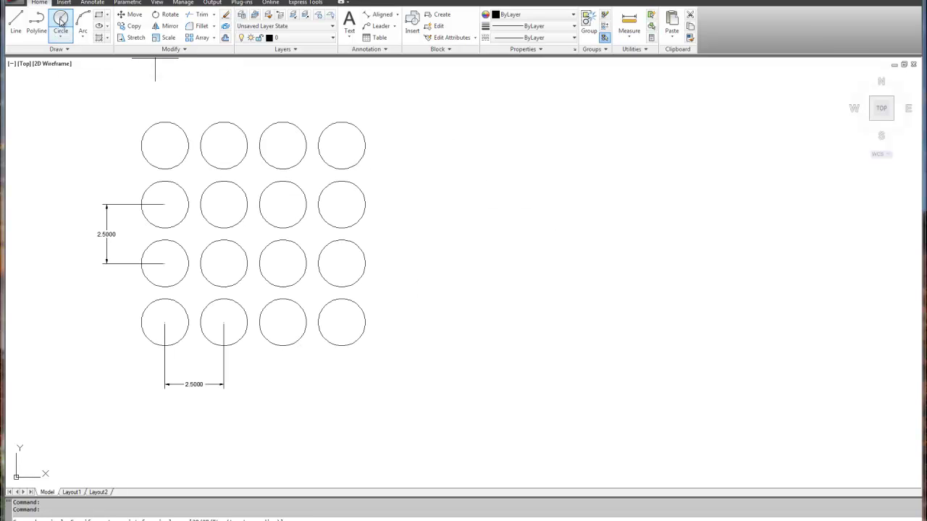
click(546, 233)
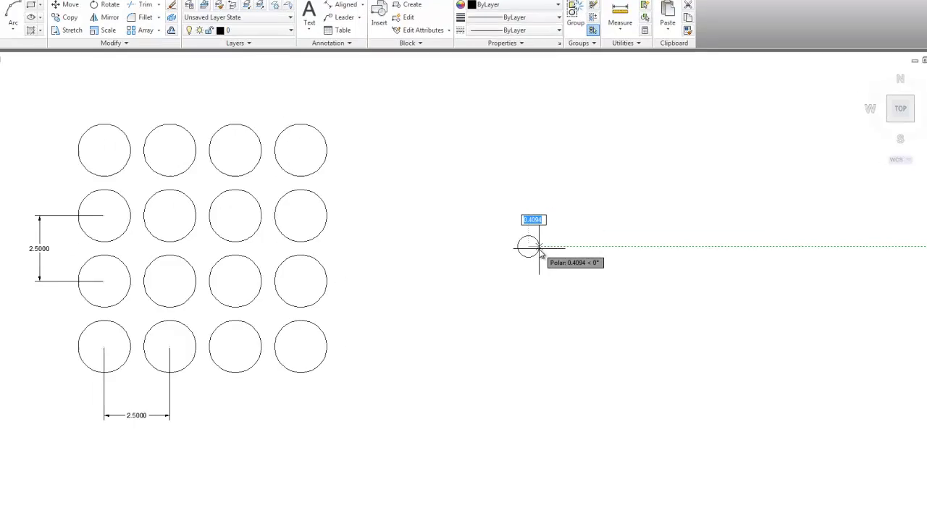
key(Return)
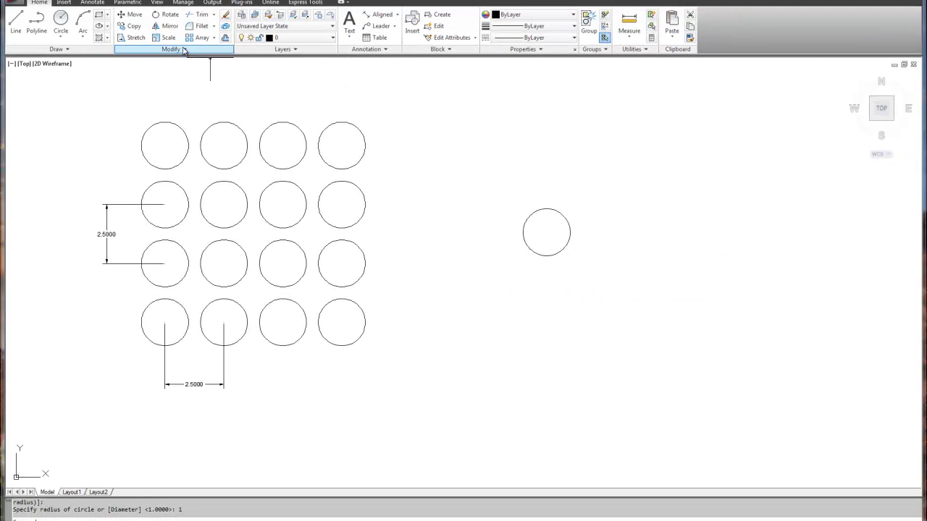
Step: Start a polar array with the new circle as its object
click(214, 38)
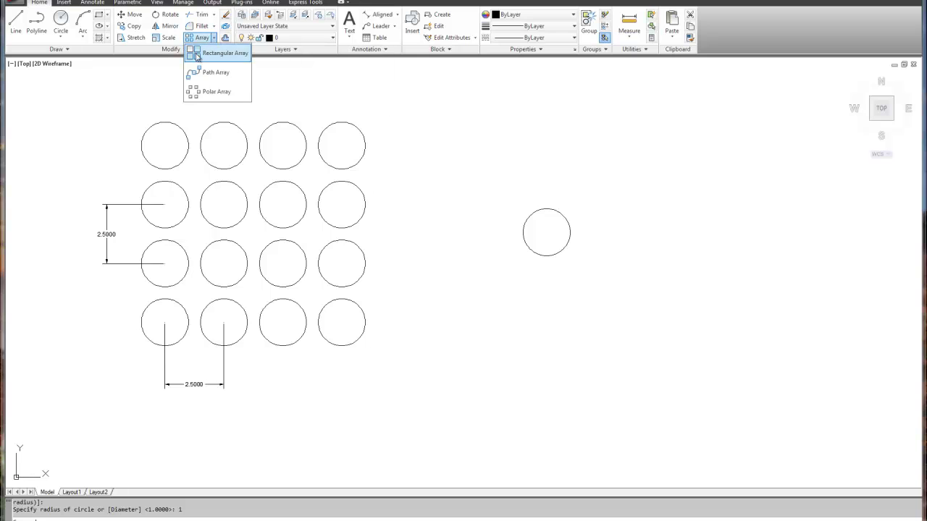
click(198, 92)
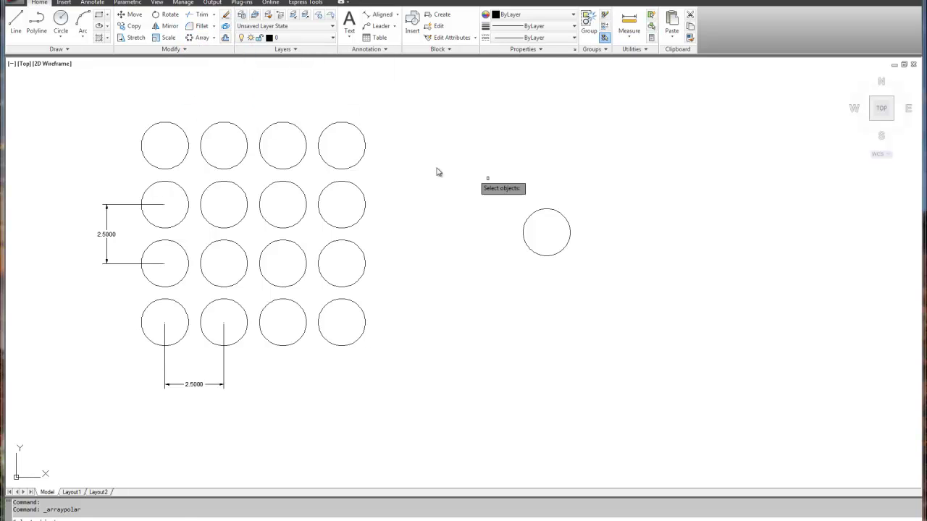
click(553, 210)
key(Return)
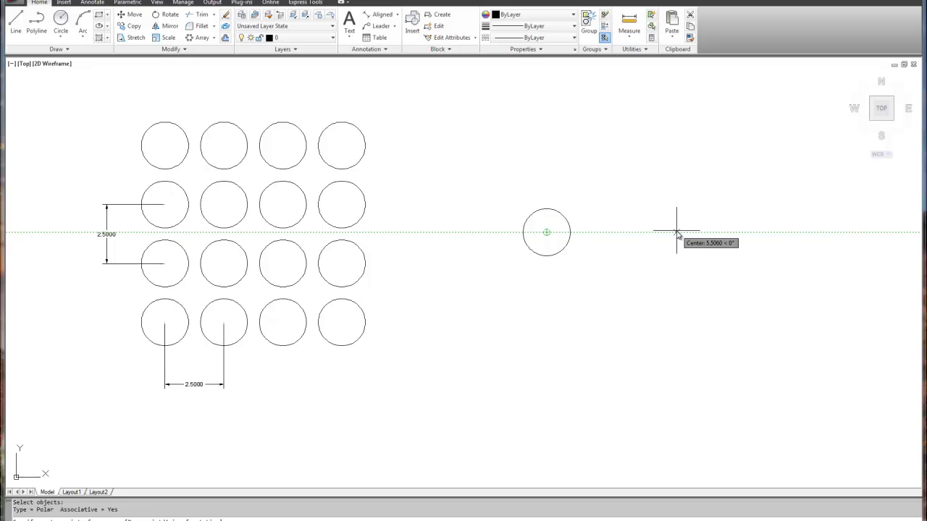
Step: Place the polar array centre 4.75 units right along the horizontal track
text(4.75)
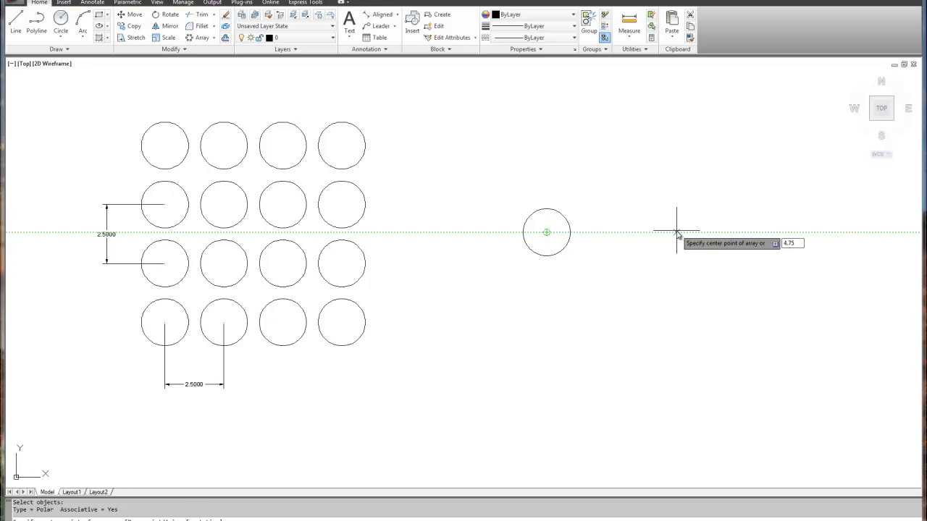
key(Return)
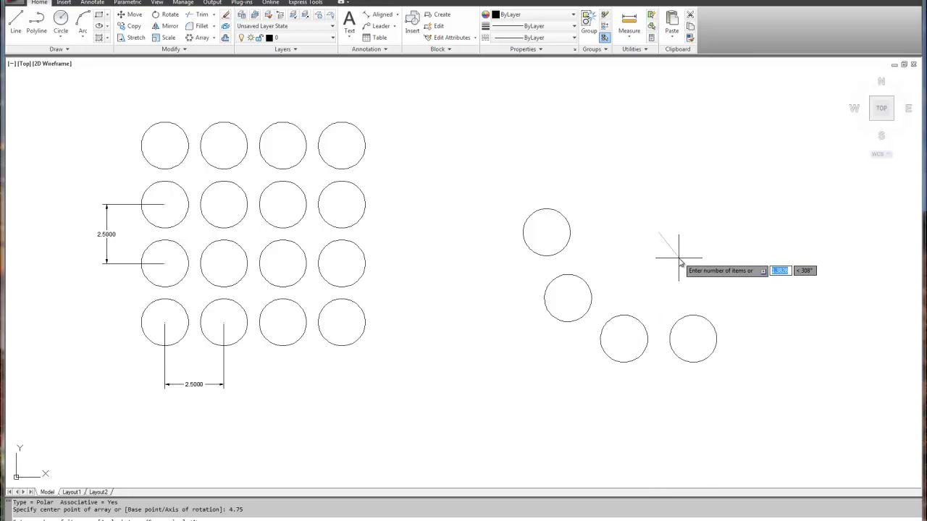
Step: Give the polar array 8 items filling a full 360 degrees
text(8)
key(Return)
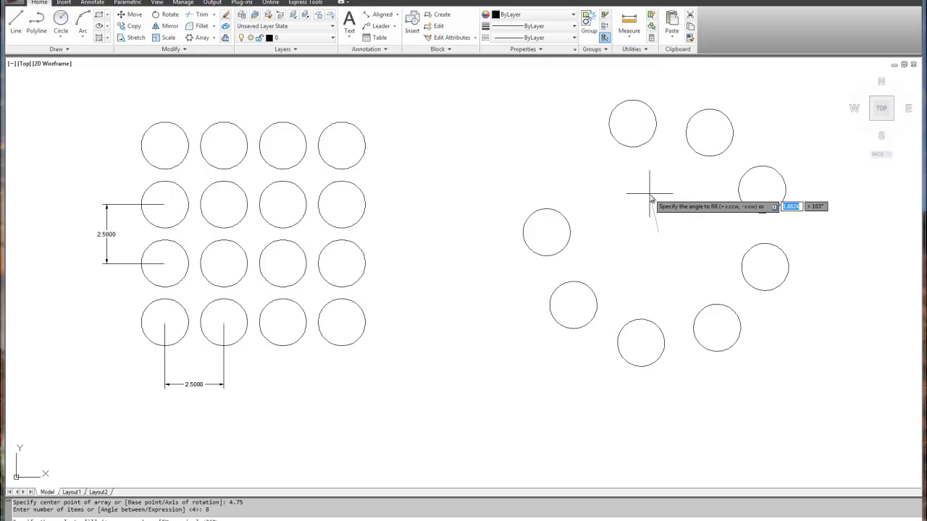
text(360)
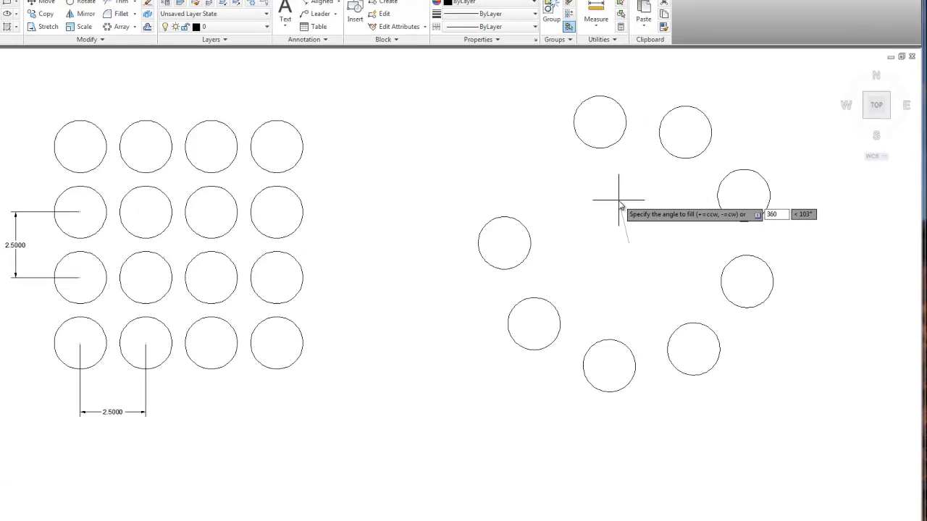
key(Return)
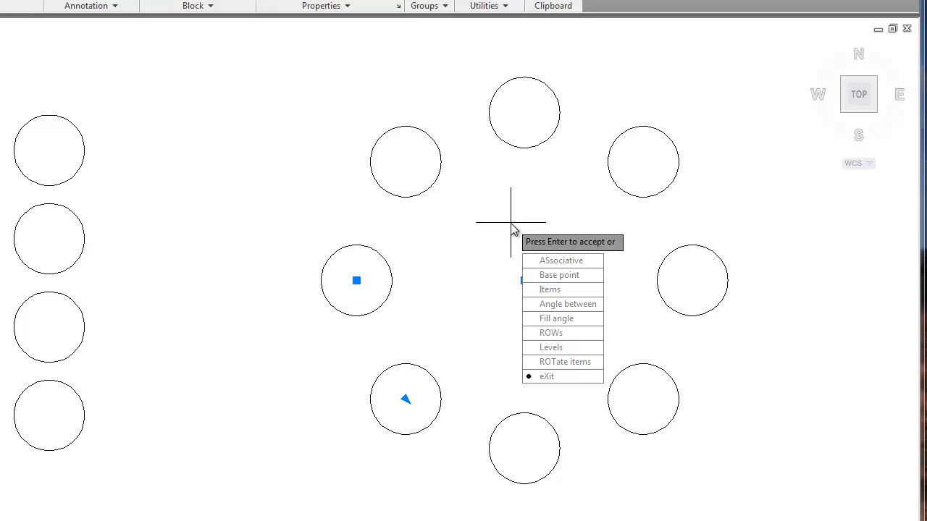